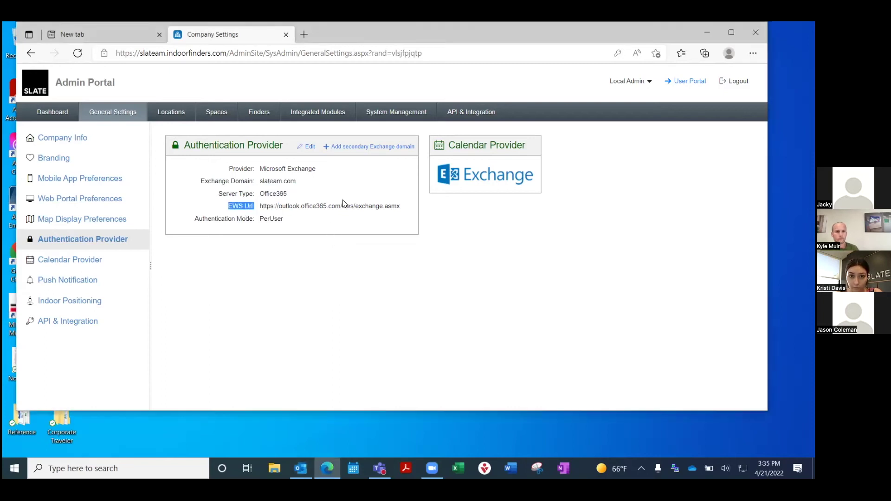
Copy the EWS Url value from the Authentication Provider settings to the clipboard
{"action": "left_click_drag", "start_coordinate": [258, 207], "coordinate": [406, 206]}
{"action": "right_click", "coordinate": [378, 203]}
{"action": "left_click", "coordinate": [407, 213]}
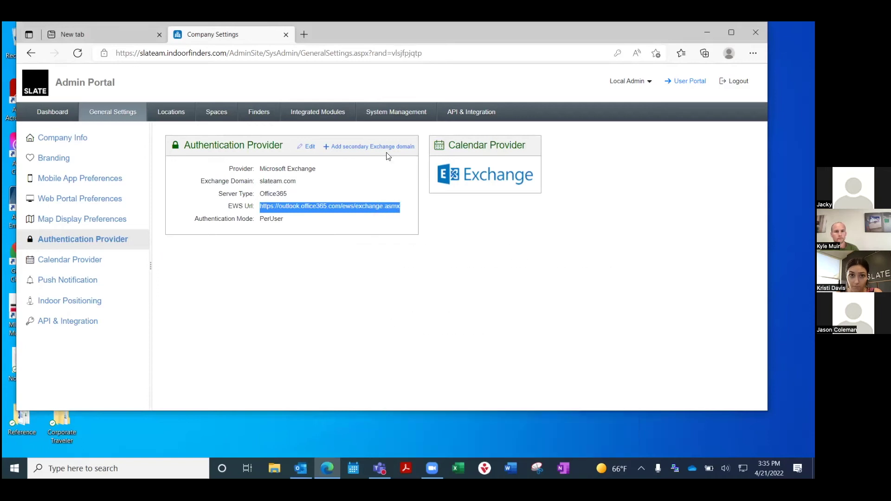
{"action": "left_click_drag", "start_coordinate": [440, 39], "coordinate": [440, 60]}
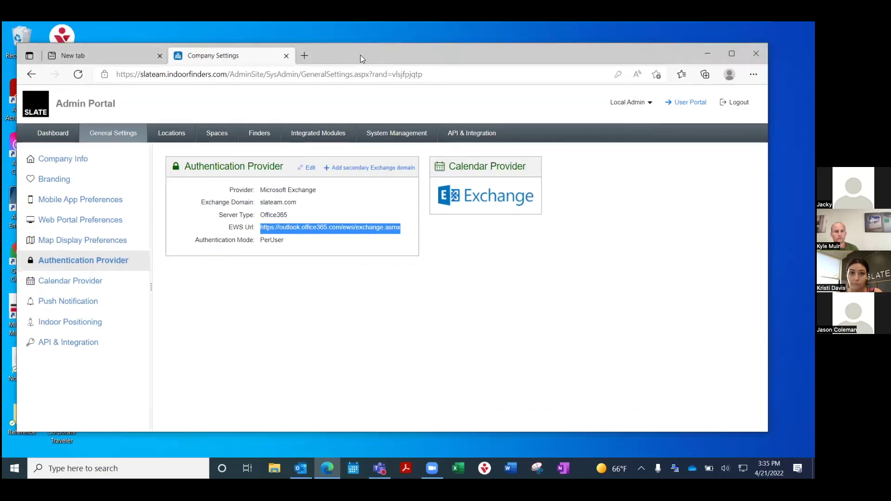
Load the EWS URL in a new Edge tab (HTTP 401), then launch an InPrivate window
{"action": "left_click", "coordinate": [310, 56]}
{"action": "key", "text": "ctrl+v"}
{"action": "key", "text": "Return"}
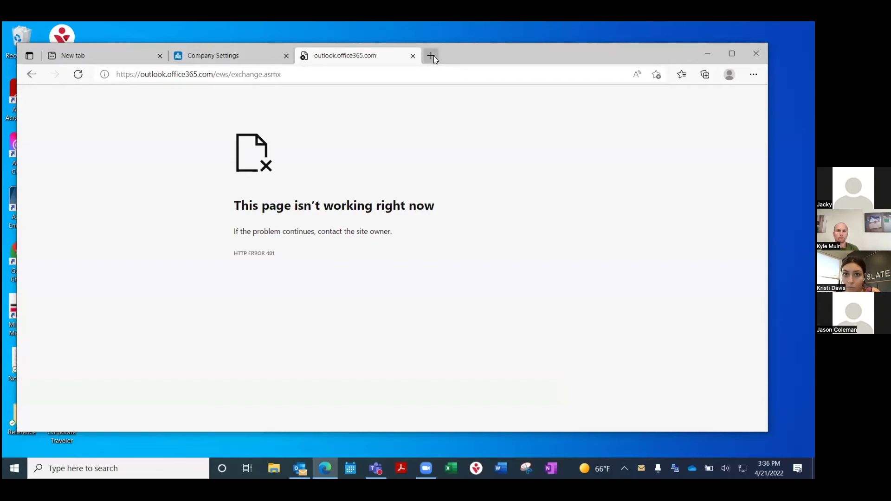
{"action": "right_click", "coordinate": [325, 467]}
{"action": "left_click", "coordinate": [321, 137]}
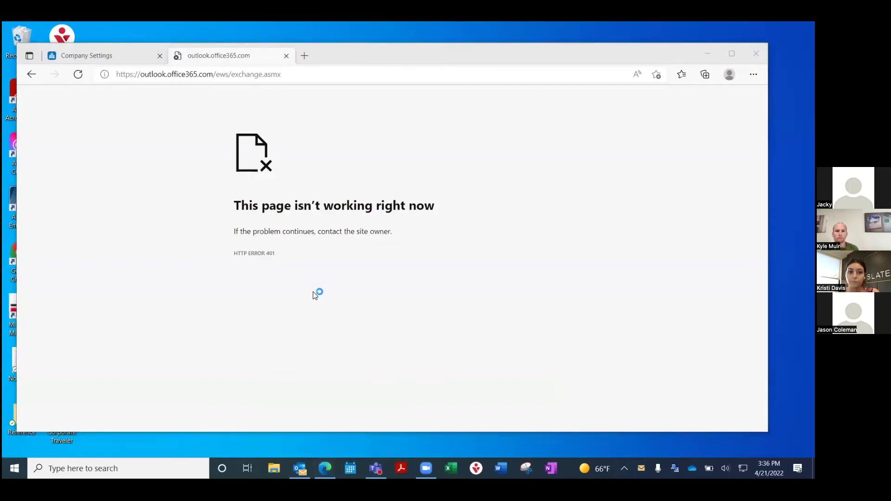
Paste the EWS URL into the InPrivate window and load it to reach the sign-in prompt
{"action": "key", "text": "ctrl+shift+n"}
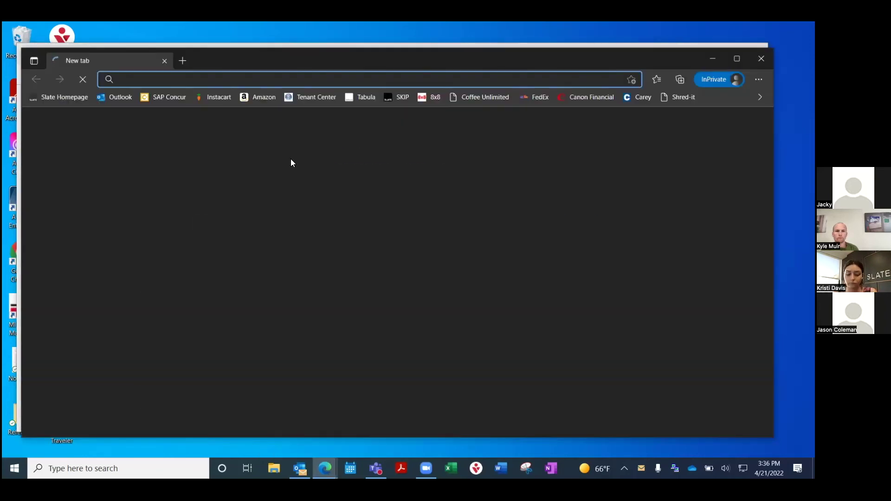
{"action": "key", "text": "ctrl+v"}
{"action": "key", "text": "Return"}
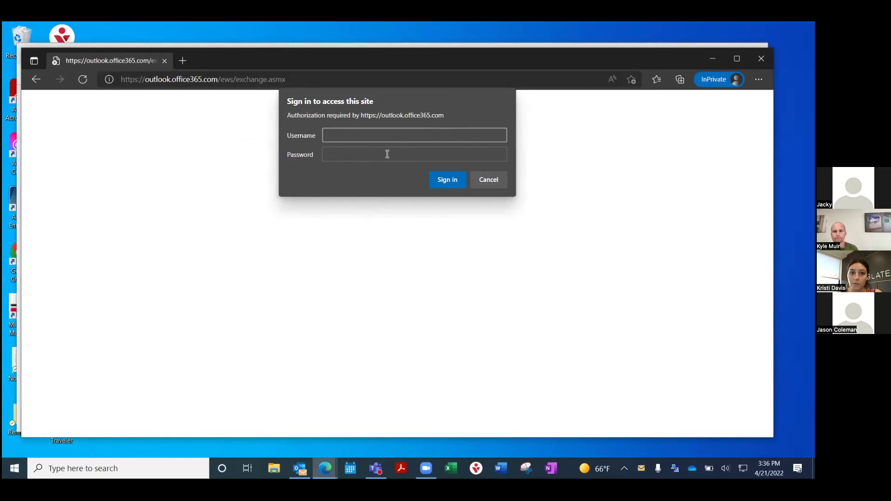
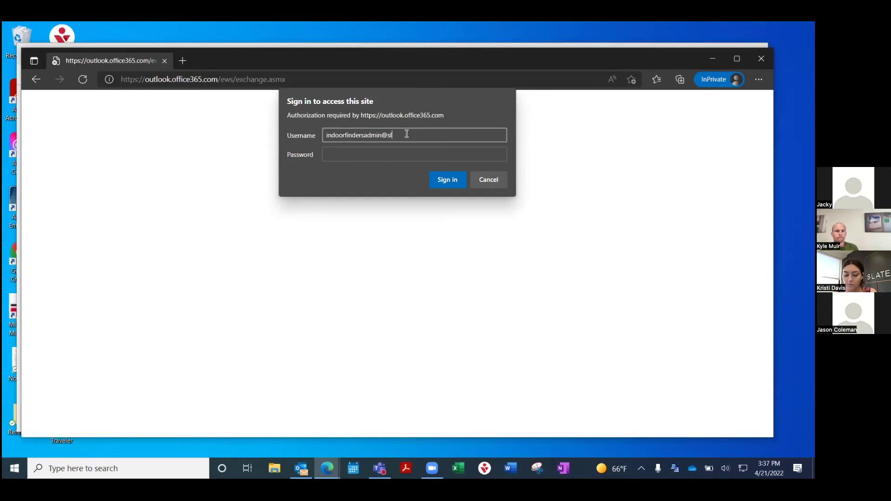
Submit the service account password at the EWS sign-in prompt, which gets rejected
{"action": "key", "text": "Tab"}
{"action": "key", "text": "ctrl+v"}
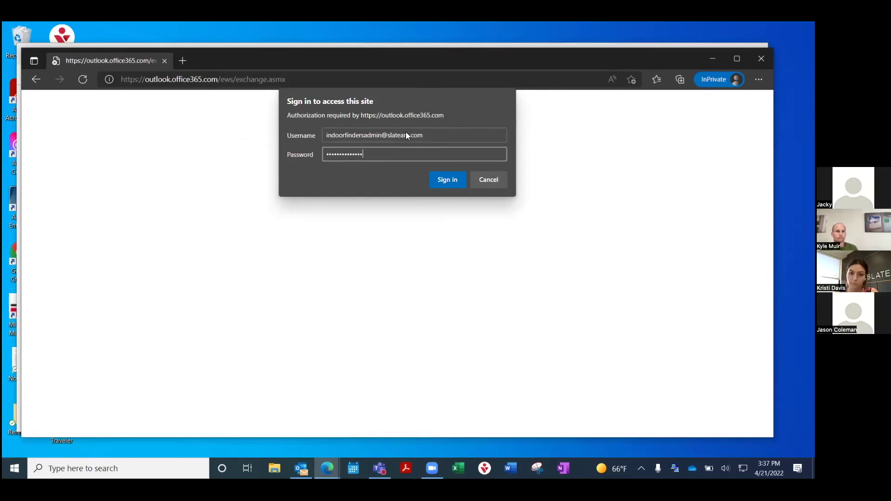
{"action": "key", "text": "Return"}
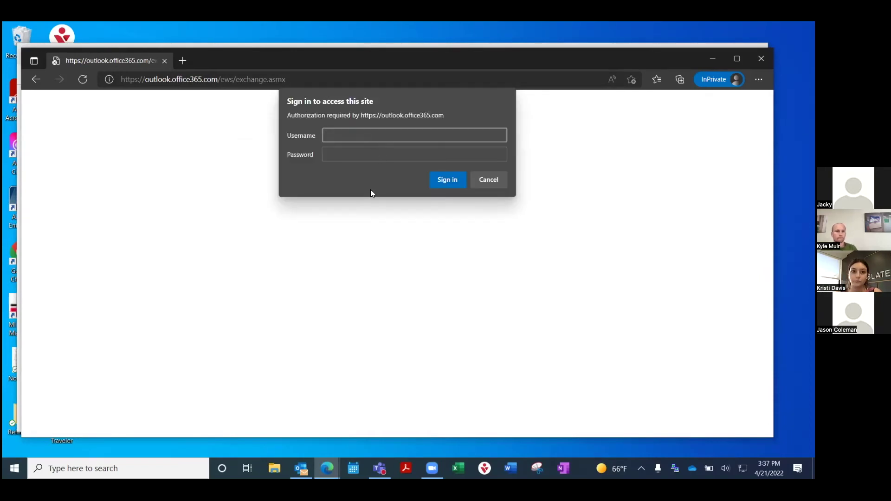